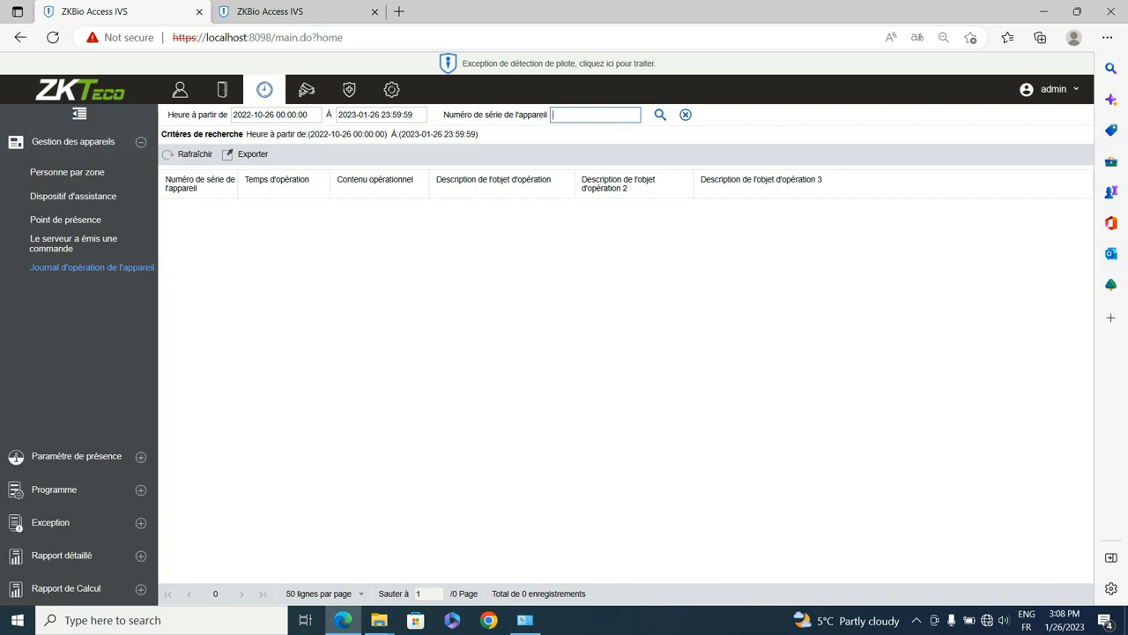
Open the Règle basique attendance settings and review the check-out rule, minimum and maximum periods, overtime statistics and smart rotation matching rule.
{"action": "left_click", "coordinate": [77, 455]}
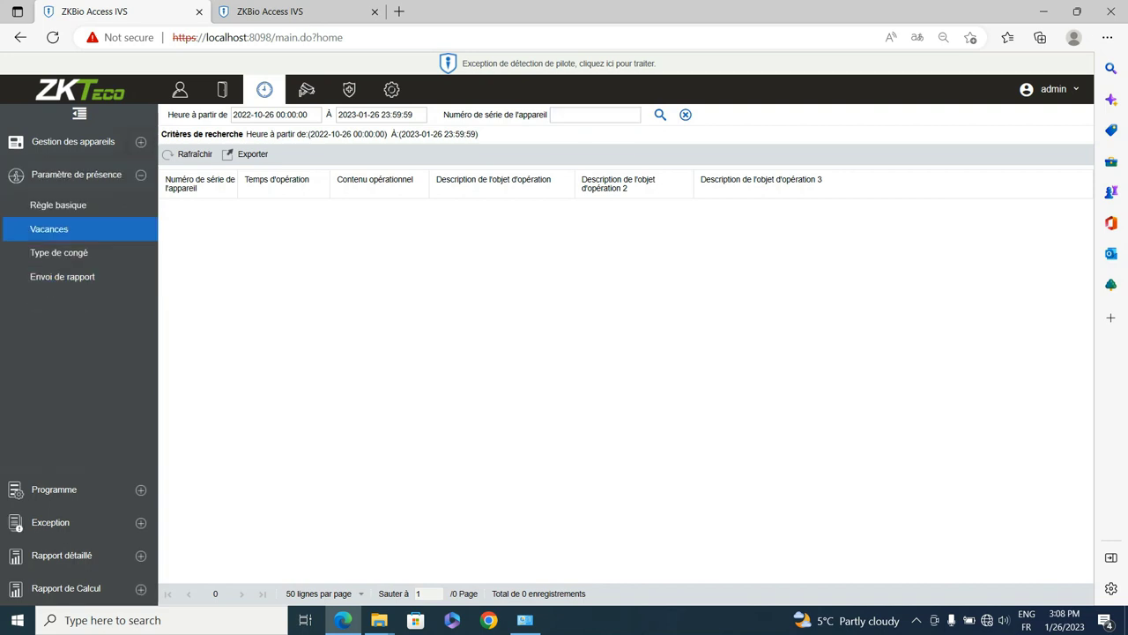
{"action": "left_click", "coordinate": [58, 205]}
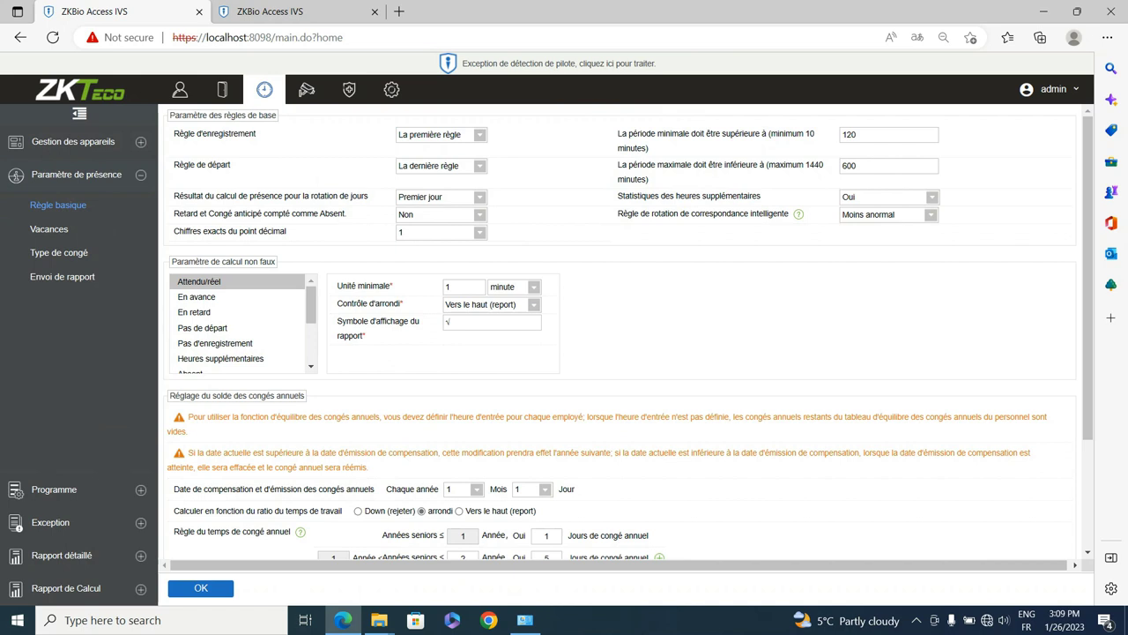
{"action": "left_click", "coordinate": [856, 134]}
{"action": "key", "text": "ctrl+a"}
{"action": "triple_click", "coordinate": [301, 166]}
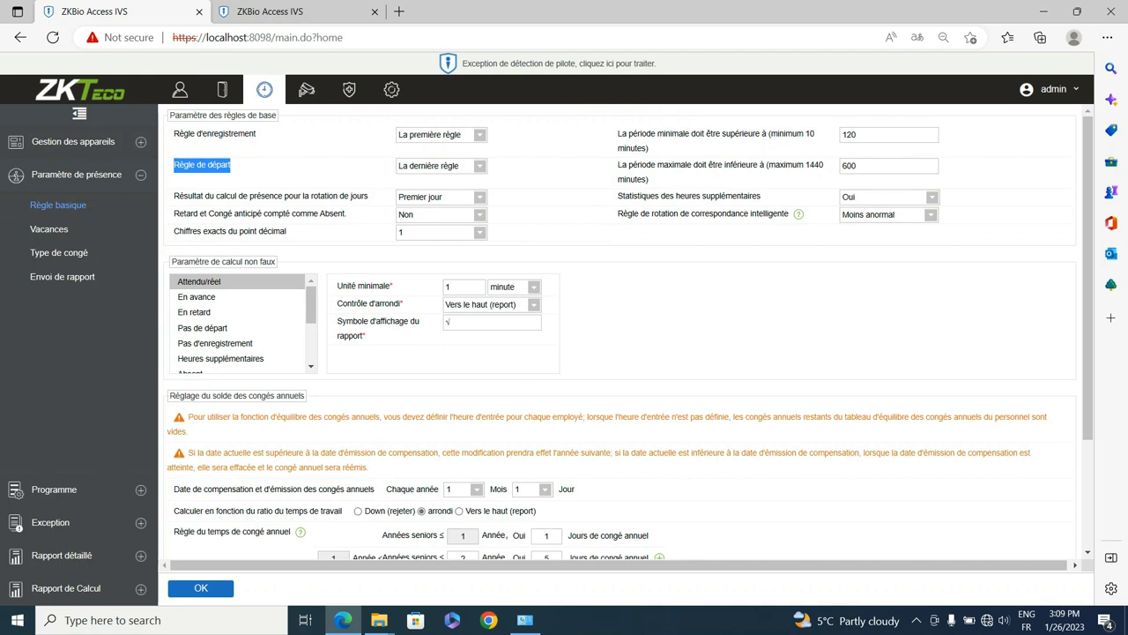
{"action": "left_click", "coordinate": [647, 181]}
{"action": "triple_click", "coordinate": [647, 181]}
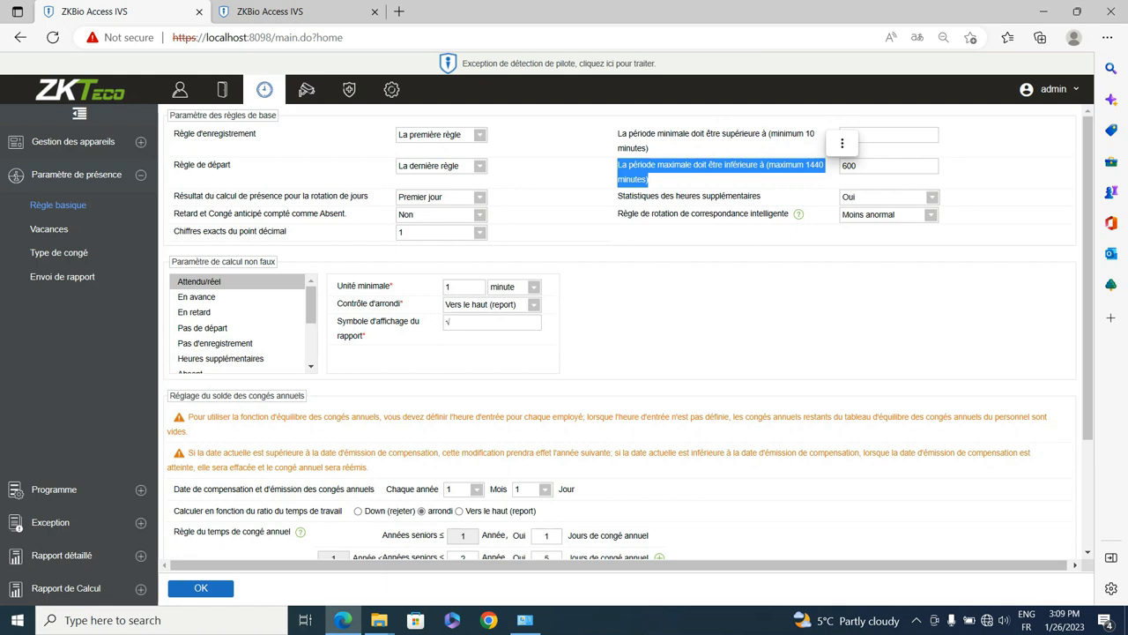
{"action": "left_click", "coordinate": [851, 165]}
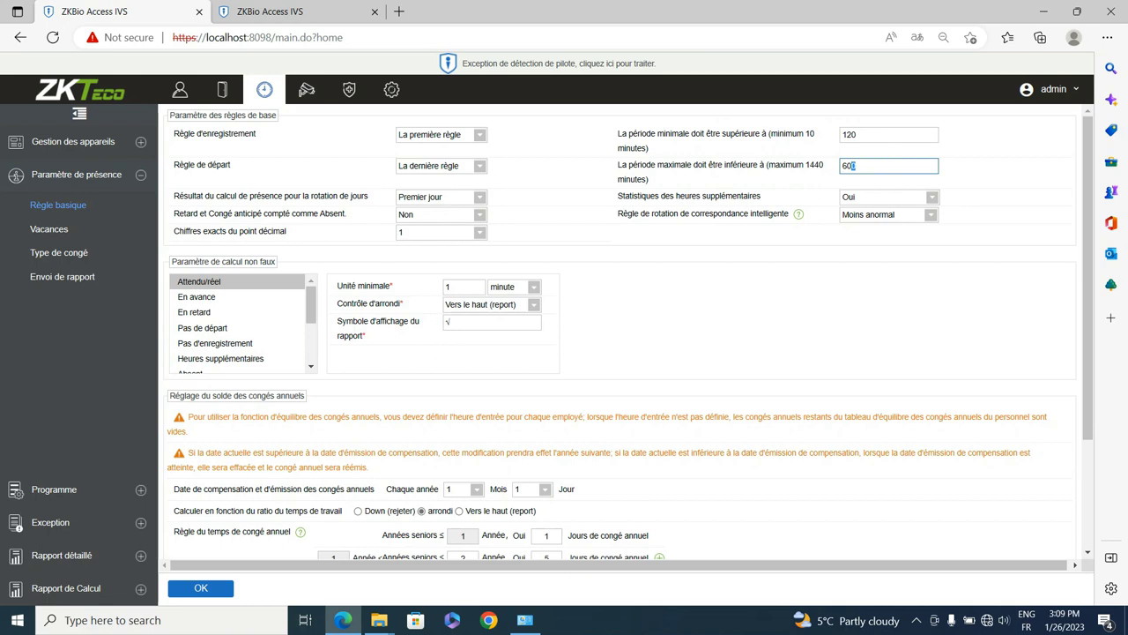
{"action": "left_click_drag", "start_coordinate": [760, 195], "coordinate": [617, 196]}
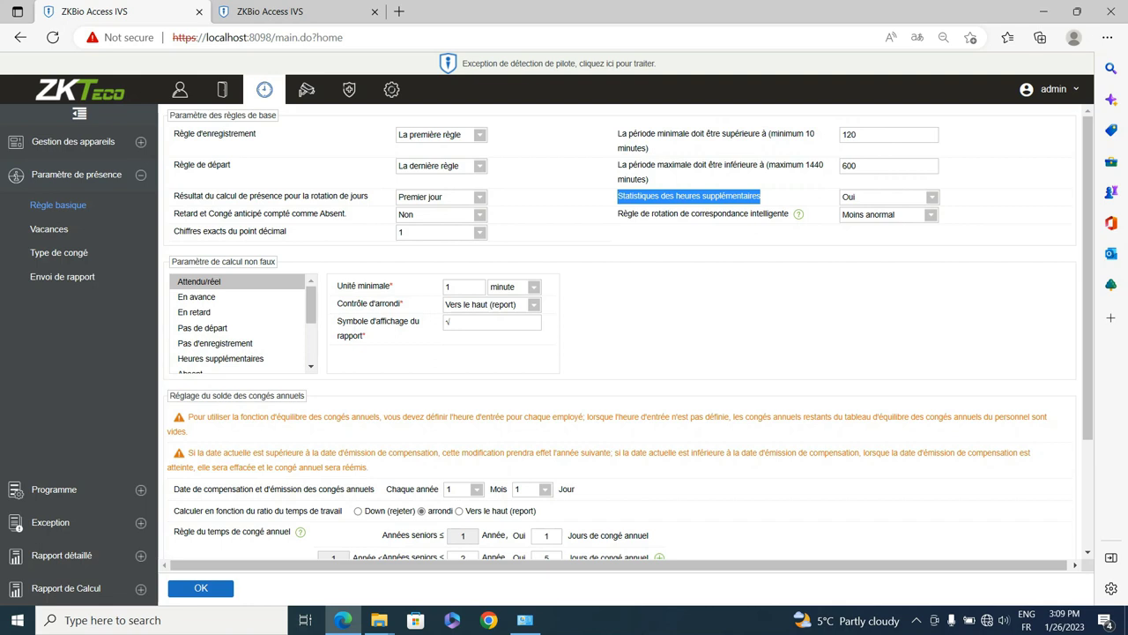
{"action": "triple_click", "coordinate": [679, 214]}
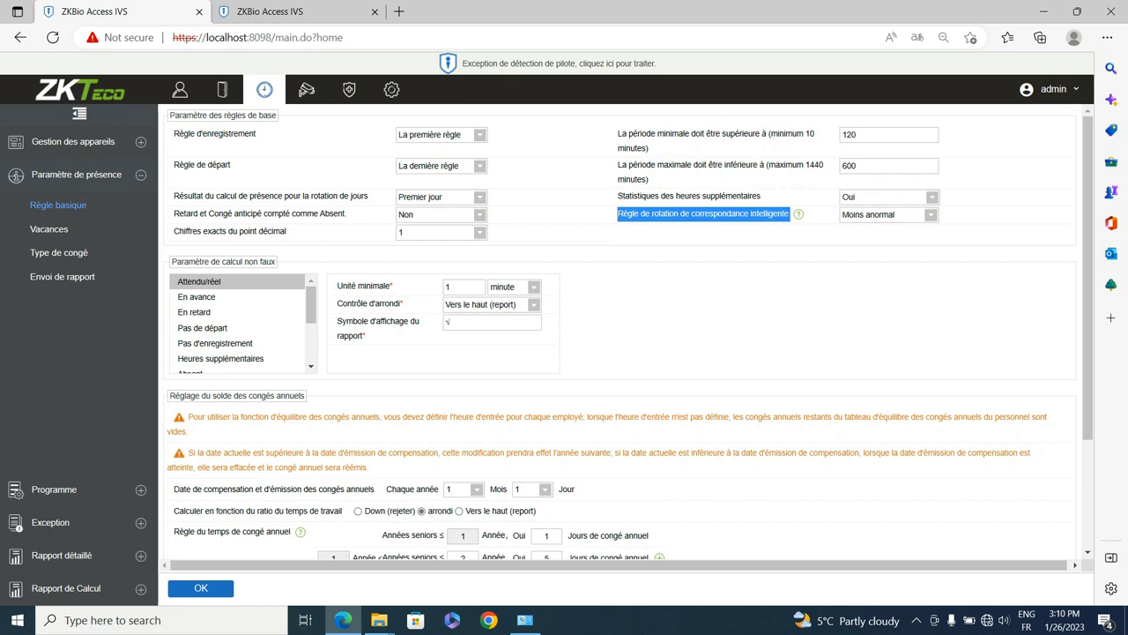
{"action": "scroll", "coordinate": [618, 335], "scroll_direction": "down", "scroll_amount": 3}
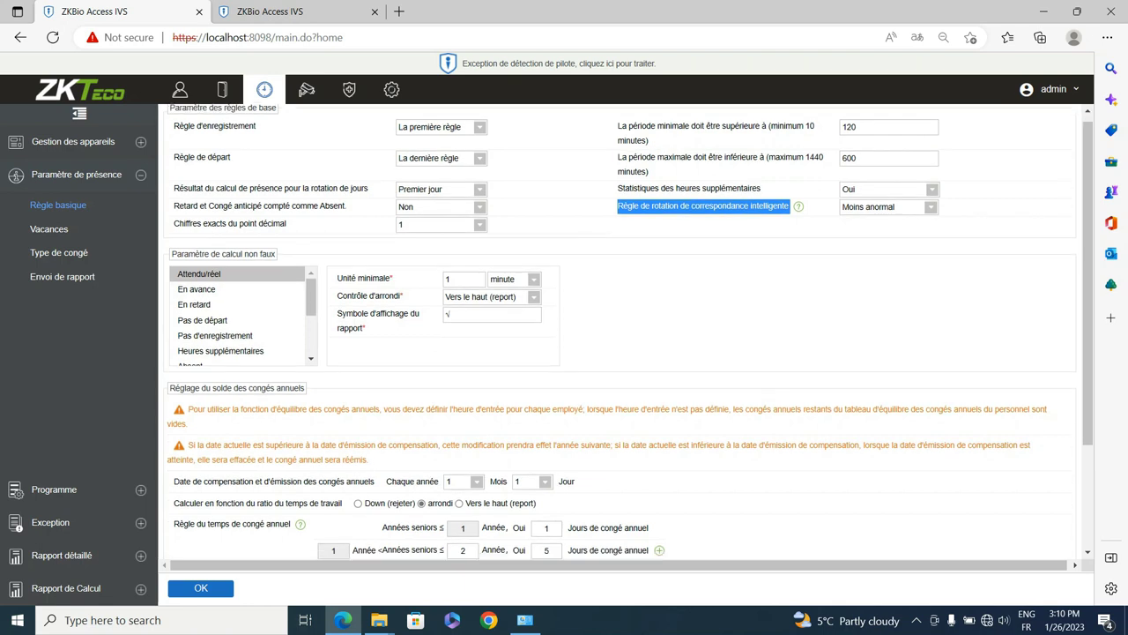
{"action": "scroll", "coordinate": [617, 335], "scroll_direction": "up", "scroll_amount": 1}
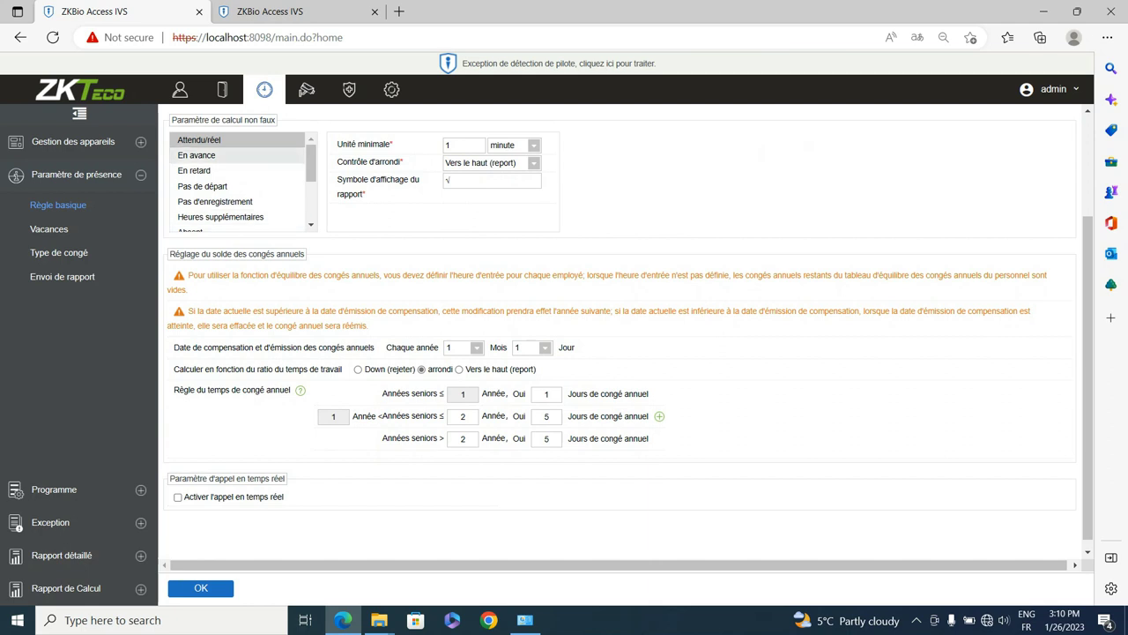
Review the calculation parameters for Attendu/réel and En avance, and look through the remaining attendance statuses.
{"action": "left_click", "coordinate": [195, 155]}
{"action": "scroll", "coordinate": [196, 155], "scroll_direction": "up", "scroll_amount": 2}
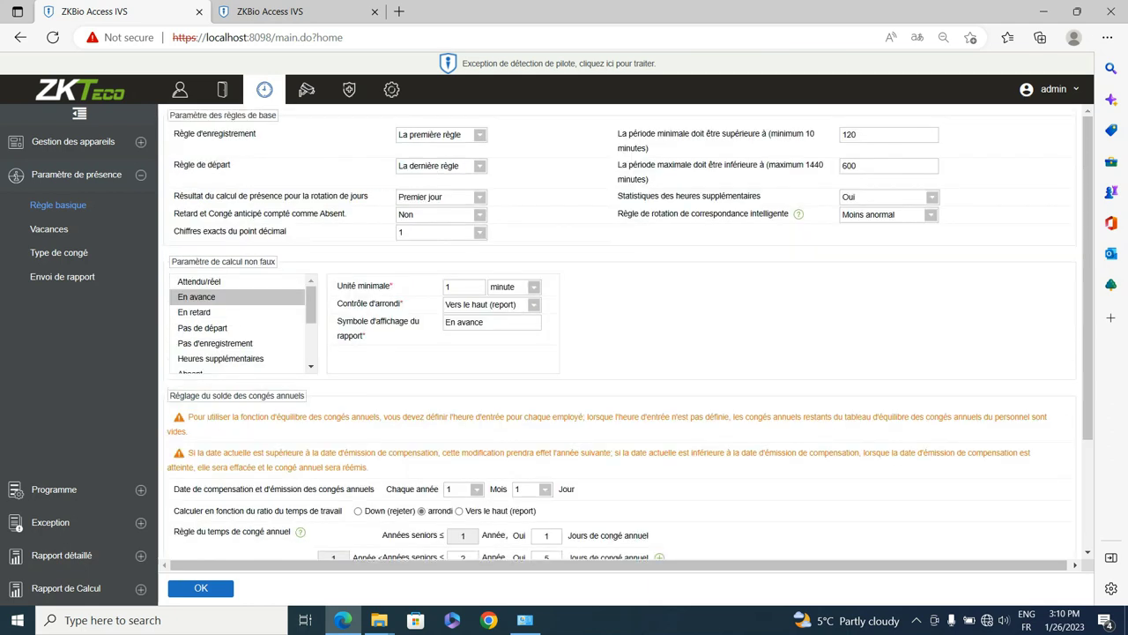
{"action": "left_click", "coordinate": [199, 281]}
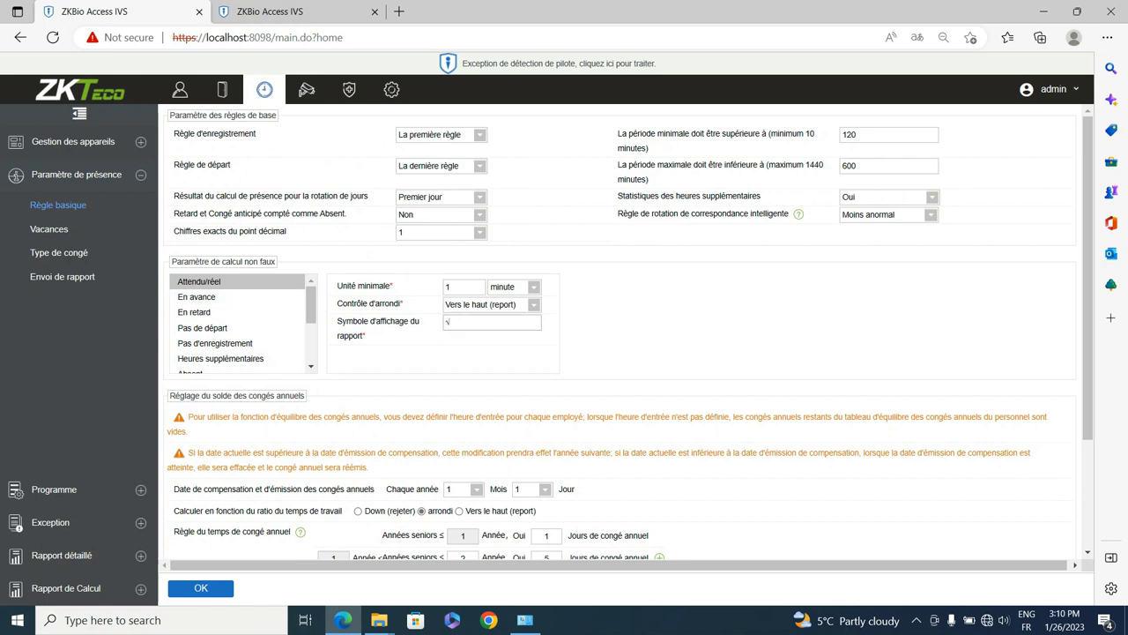
{"action": "left_click", "coordinate": [196, 296]}
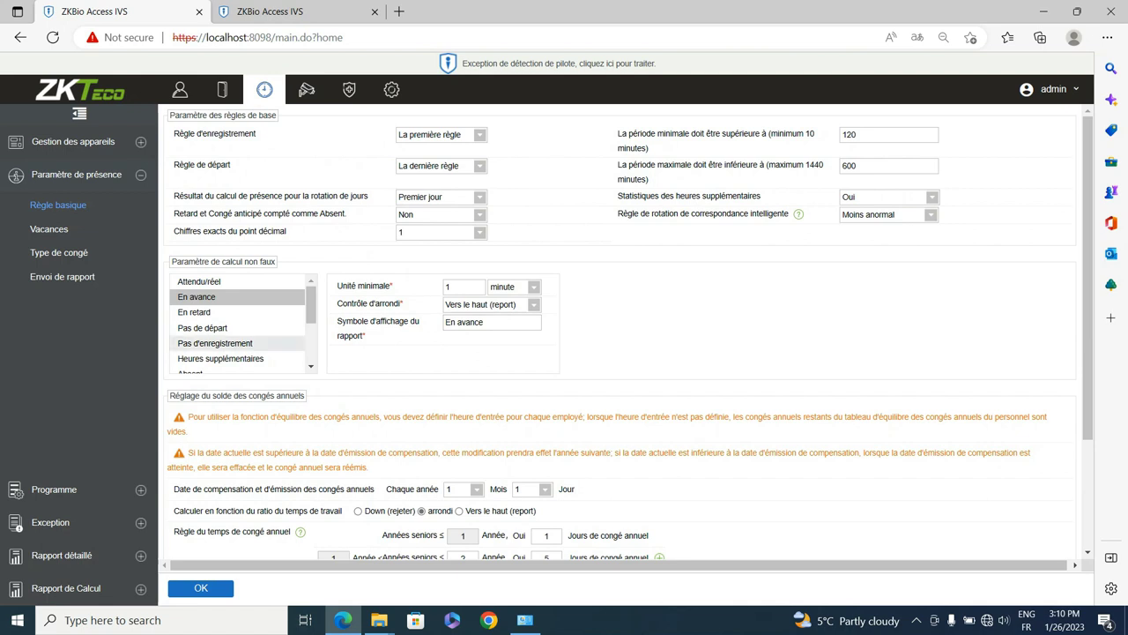
{"action": "scroll", "coordinate": [229, 328], "scroll_direction": "down", "scroll_amount": 1}
{"action": "scroll", "coordinate": [237, 328], "scroll_direction": "down", "scroll_amount": 1}
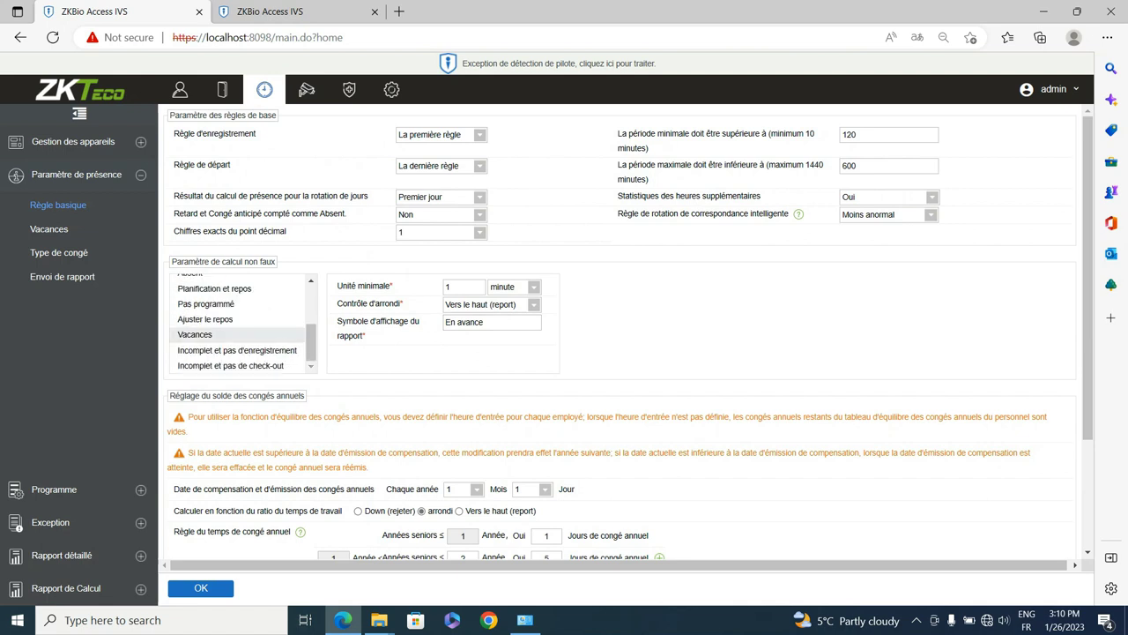
Start a new holiday entry under Vacances and name it "revolution".
{"action": "left_click", "coordinate": [49, 228]}
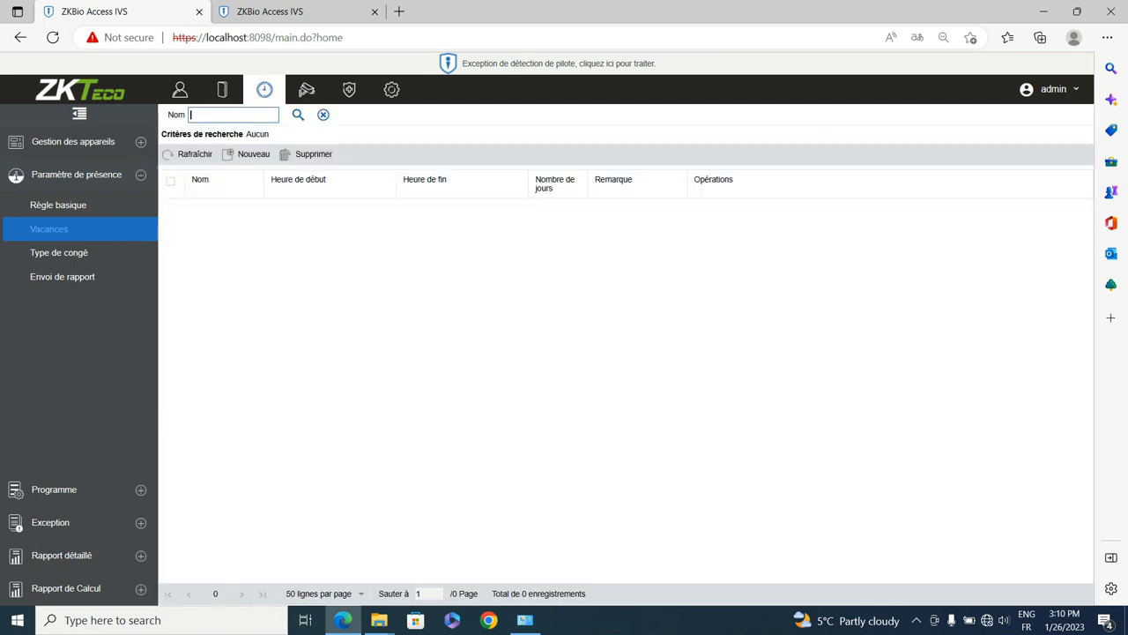
{"action": "left_click", "coordinate": [248, 154]}
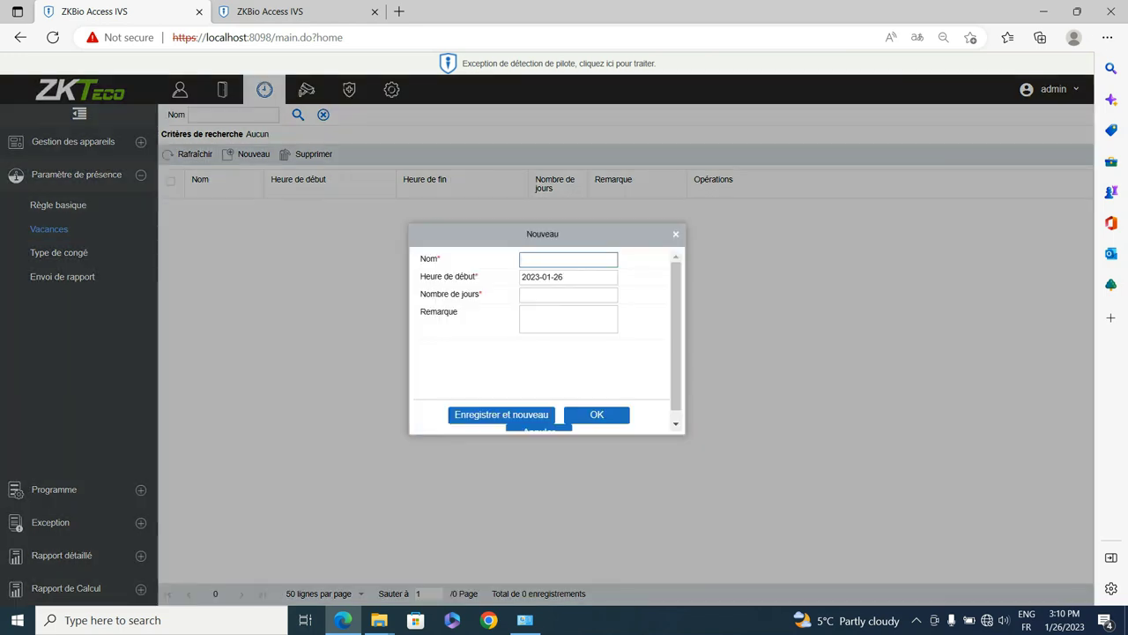
{"action": "type", "text": "revolution"}
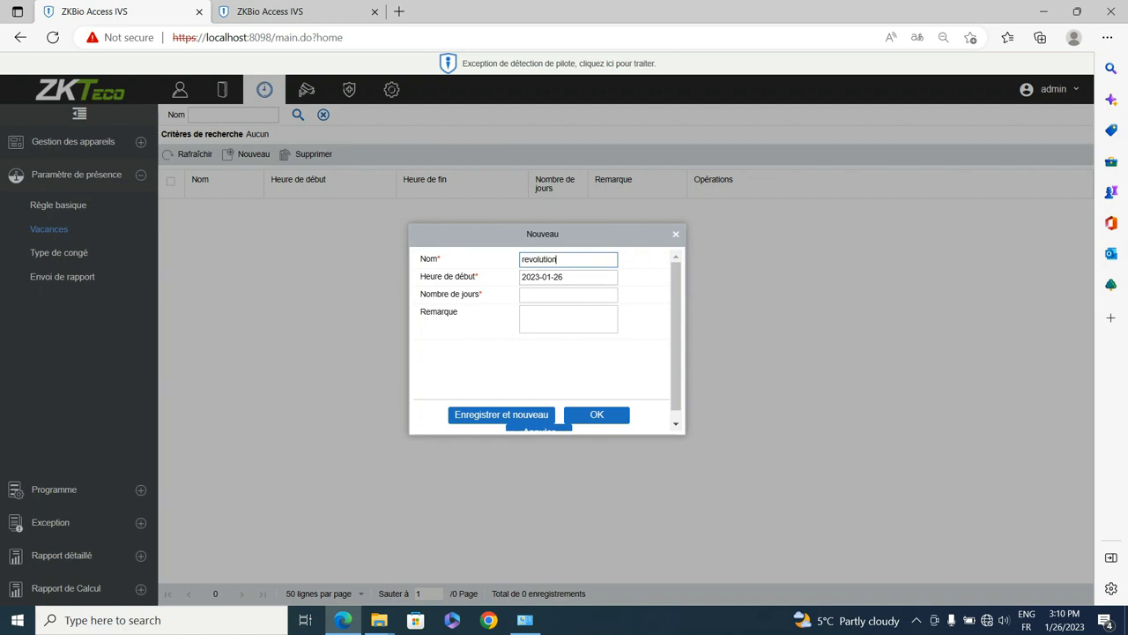
{"action": "key", "text": "Tab"}
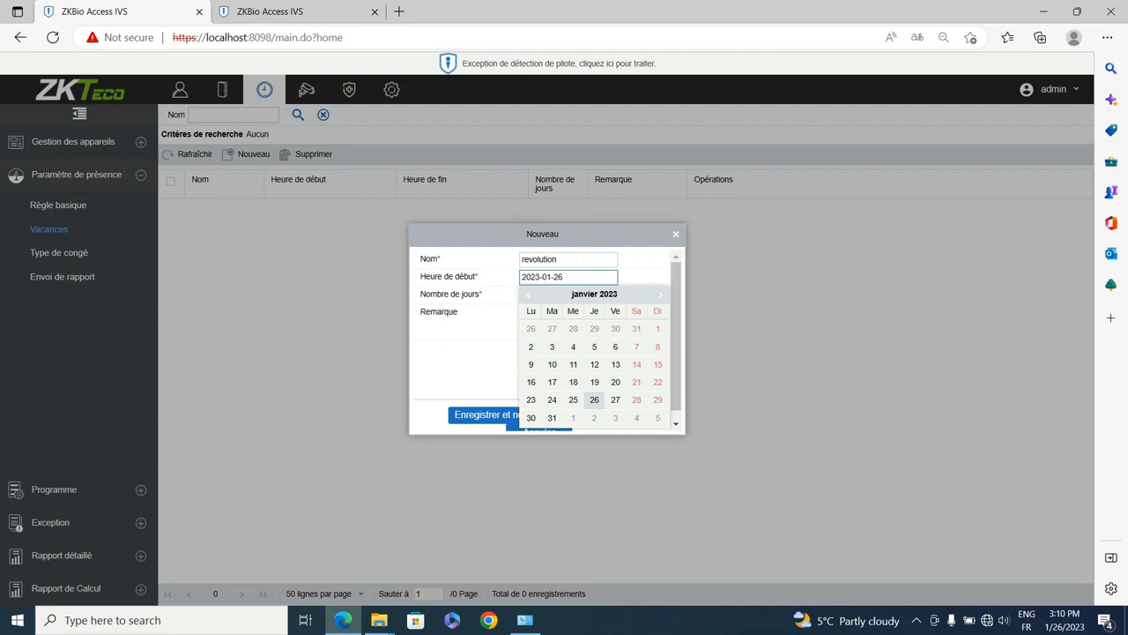
Set the new holiday's start date to 2023-12-17.
{"action": "left_click", "coordinate": [661, 295]}
{"action": "left_click", "coordinate": [660, 294]}
{"action": "left_click", "coordinate": [661, 294]}
{"action": "left_click", "coordinate": [660, 295]}
{"action": "left_click", "coordinate": [660, 295]}
{"action": "left_click", "coordinate": [661, 294]}
{"action": "key", "text": "Page_Down"}
{"action": "key", "text": "Page_Down"}
{"action": "key", "text": "Page_Down"}
{"action": "key", "text": "Page_Down"}
{"action": "key", "text": "Page_Down"}
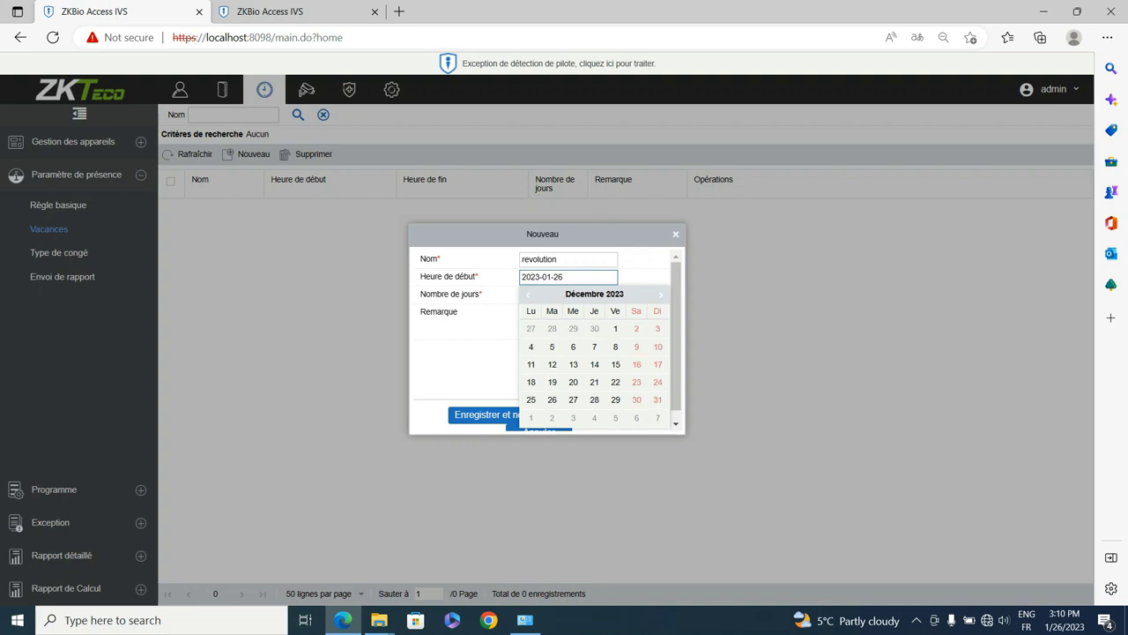
{"action": "left_click", "coordinate": [657, 364]}
Set the holiday's number of days to 1, leave the remark empty and save the entry.
{"action": "left_click", "coordinate": [568, 294]}
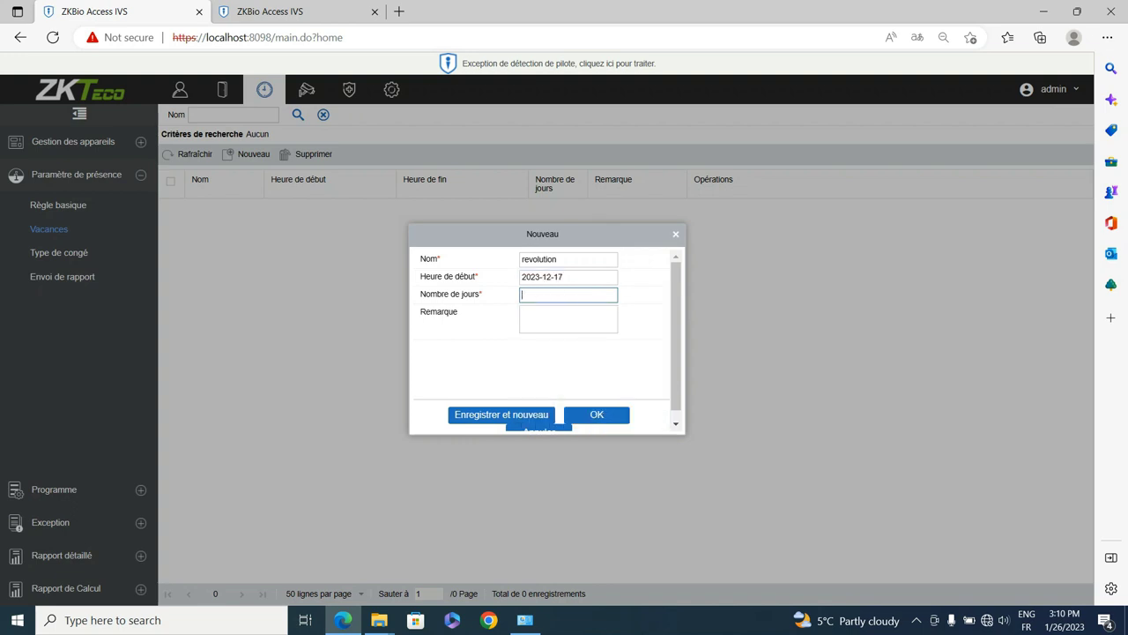
{"action": "key", "text": "Tab"}
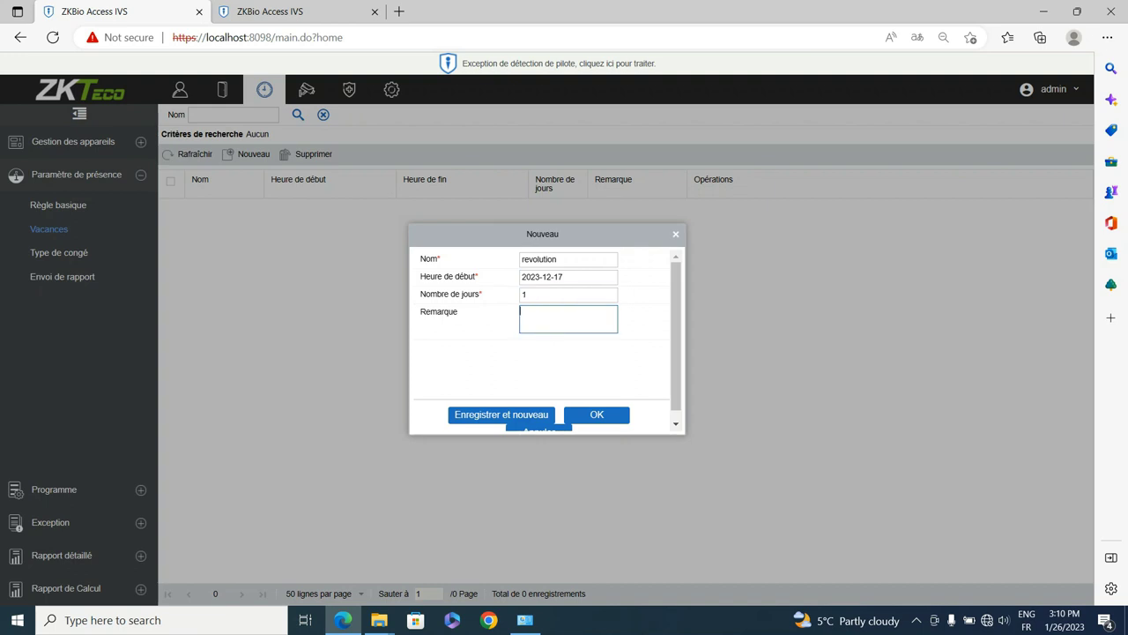
{"action": "key", "text": "Tab"}
{"action": "key", "text": "Tab"}
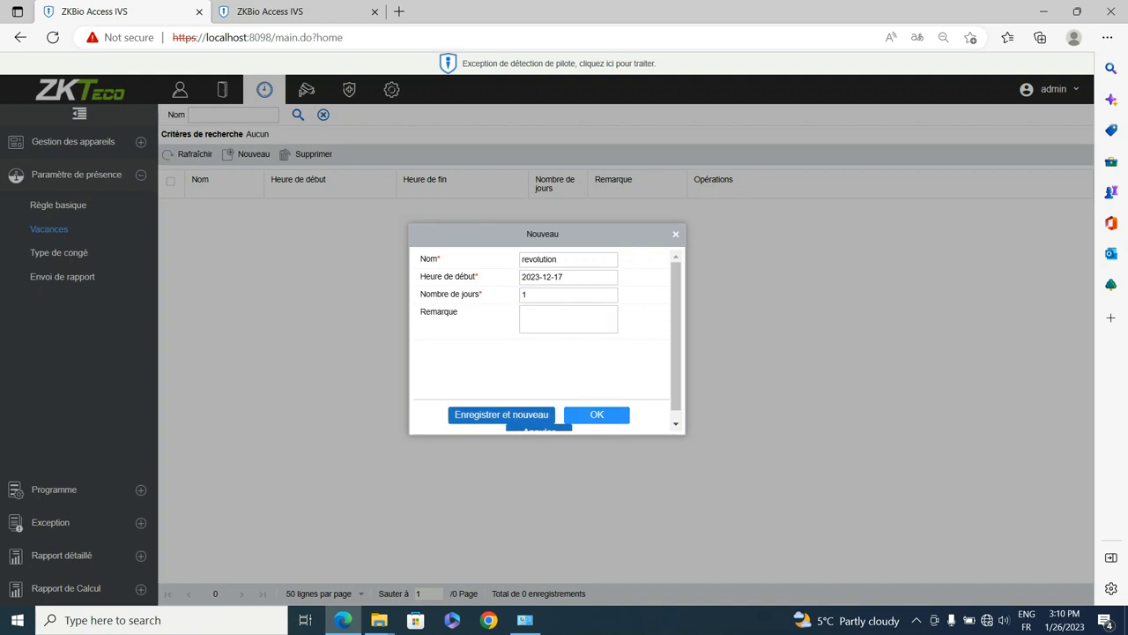
{"action": "key", "text": "Return"}
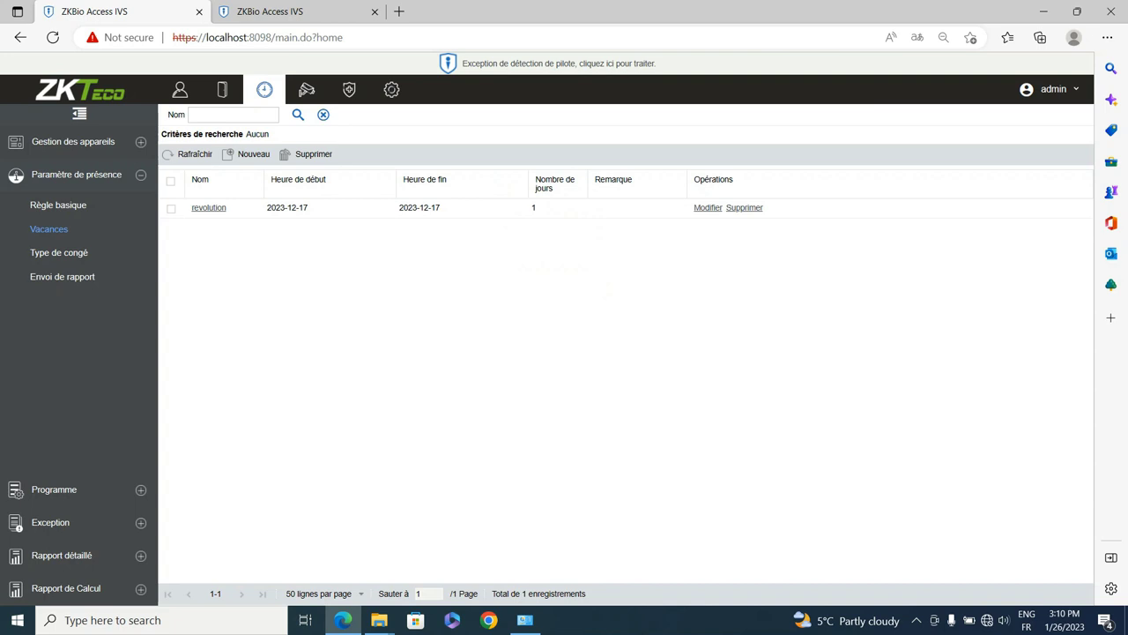
Review the Type de congé list and look at the blank form for a new leave type, closing it without saving.
{"action": "left_click", "coordinate": [59, 252]}
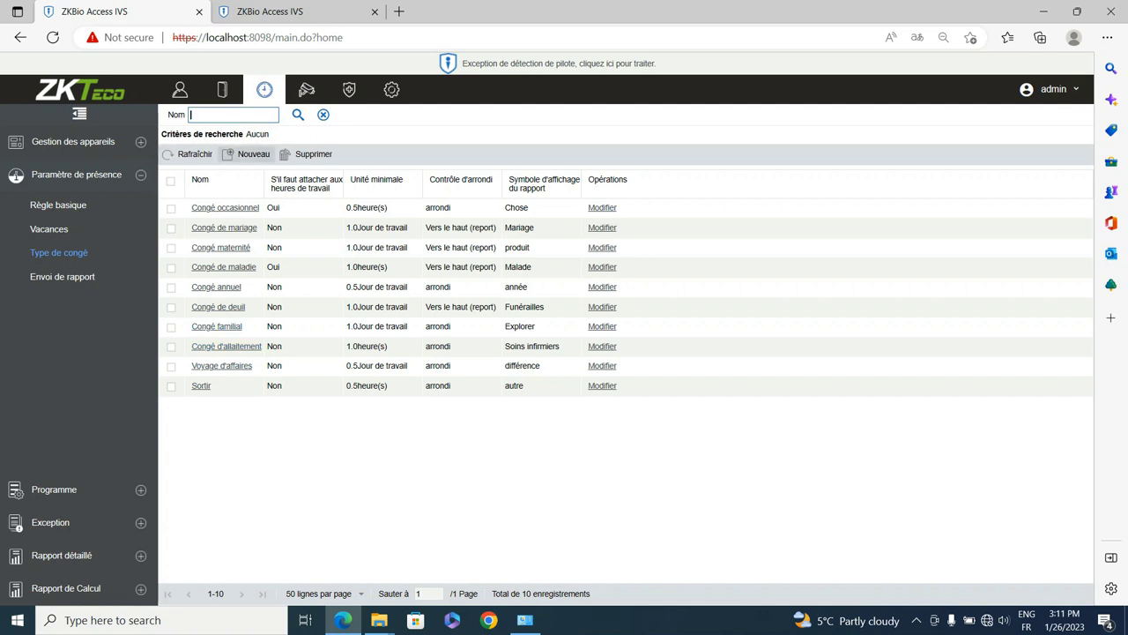
{"action": "left_click", "coordinate": [250, 154]}
{"action": "left_click", "coordinate": [675, 224]}
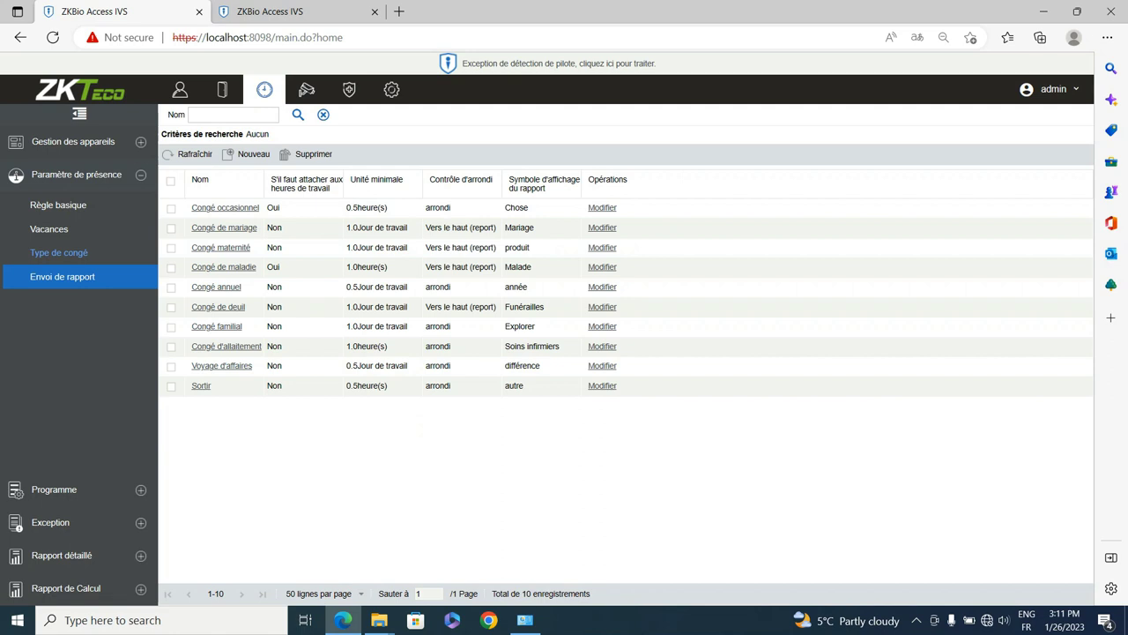
Open a new Envoi de rapport form and inspect its report type and sending mode options, keeping Transactions and mailbox delivery.
{"action": "left_click", "coordinate": [62, 275]}
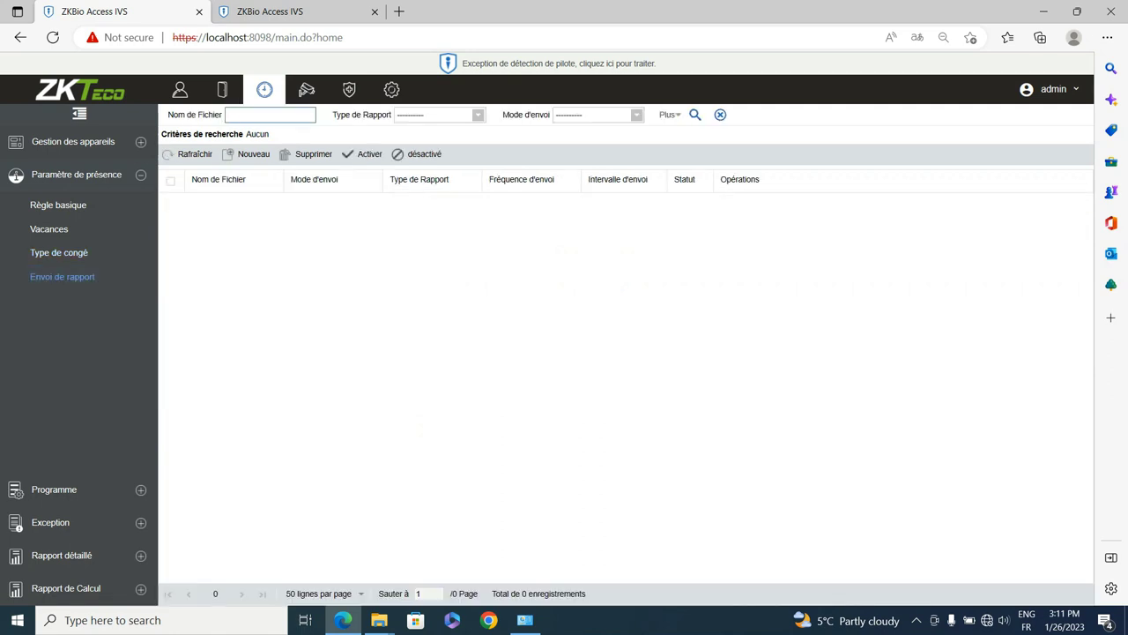
{"action": "left_click", "coordinate": [250, 155]}
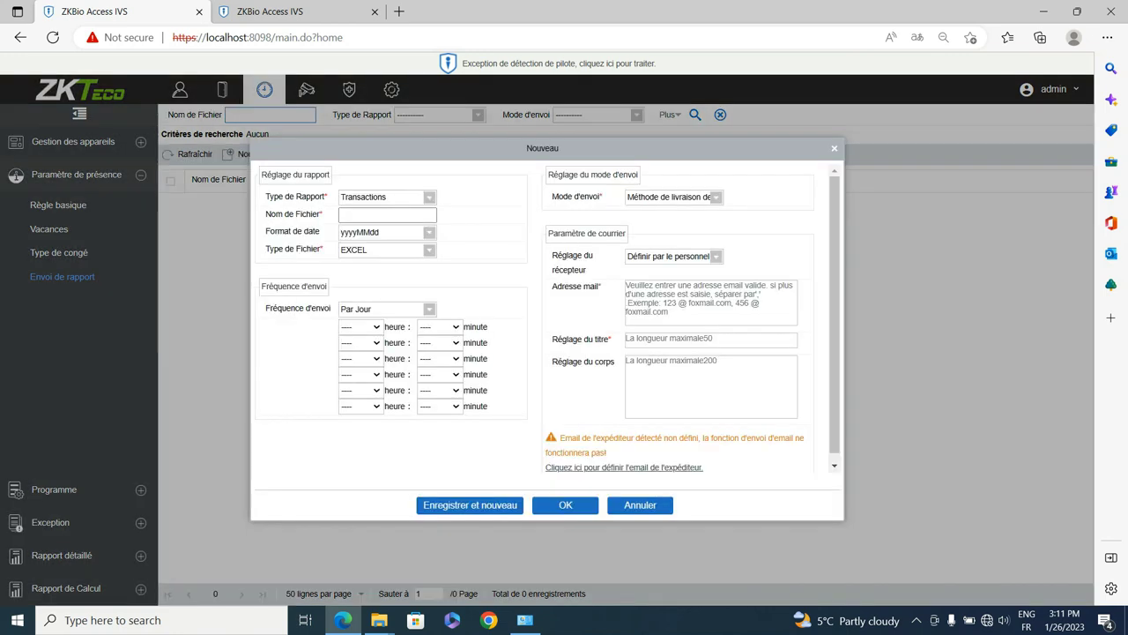
{"action": "left_click", "coordinate": [387, 196]}
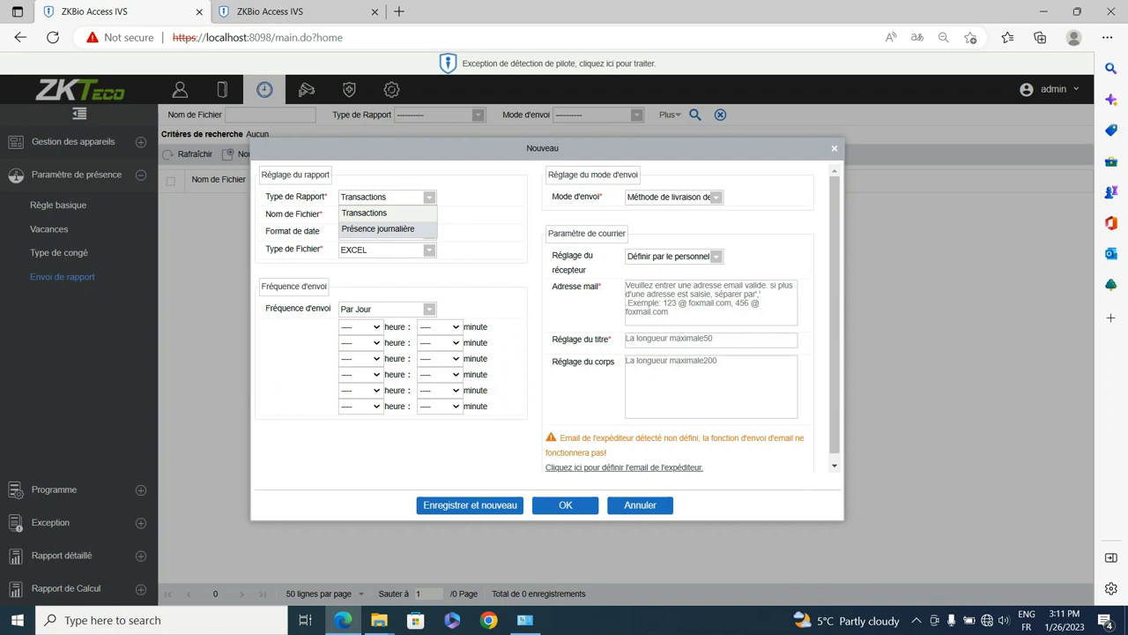
{"action": "left_click", "coordinate": [387, 212]}
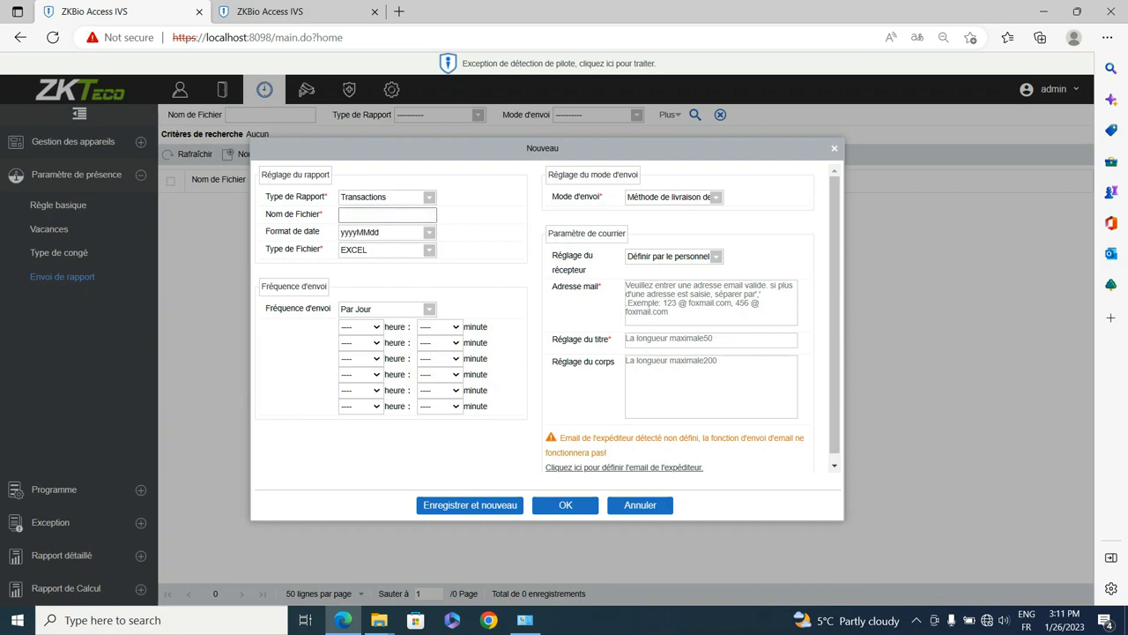
{"action": "left_click", "coordinate": [388, 214]}
{"action": "left_click", "coordinate": [716, 197]}
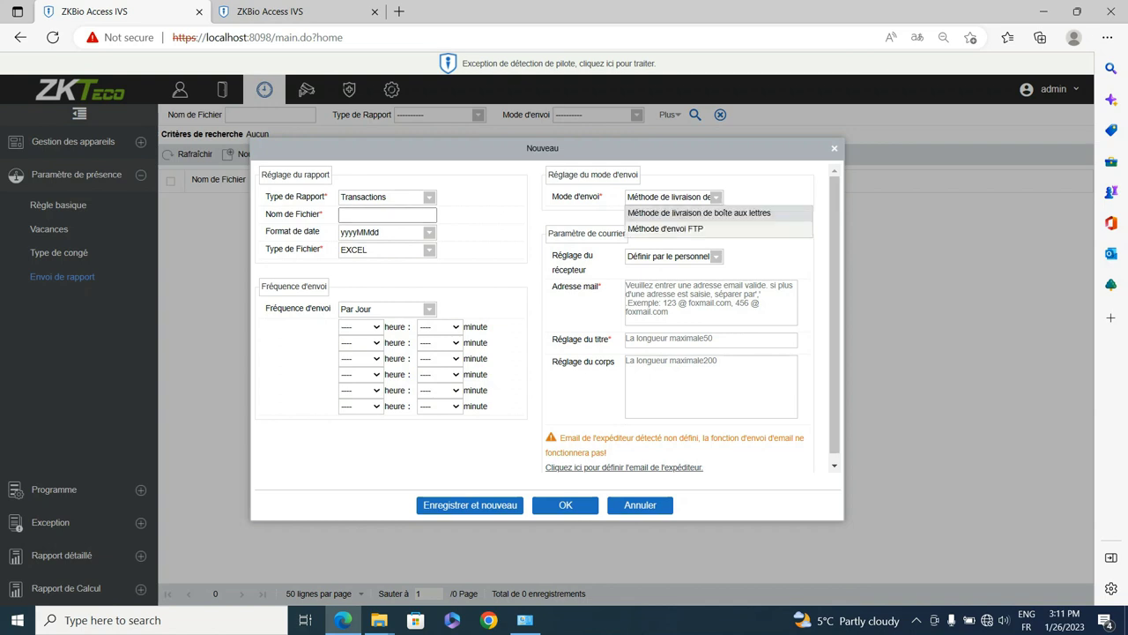
{"action": "left_click", "coordinate": [699, 213]}
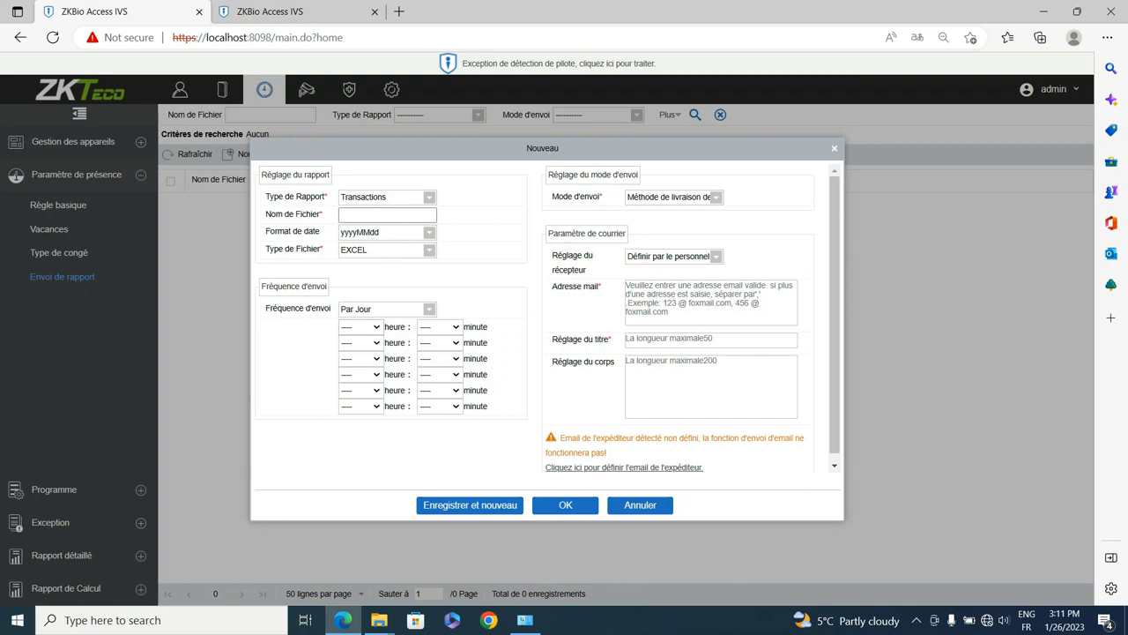
Inspect the daily sending-time options and mail settings of the new report form, and close it without saving.
{"action": "left_click", "coordinate": [361, 326]}
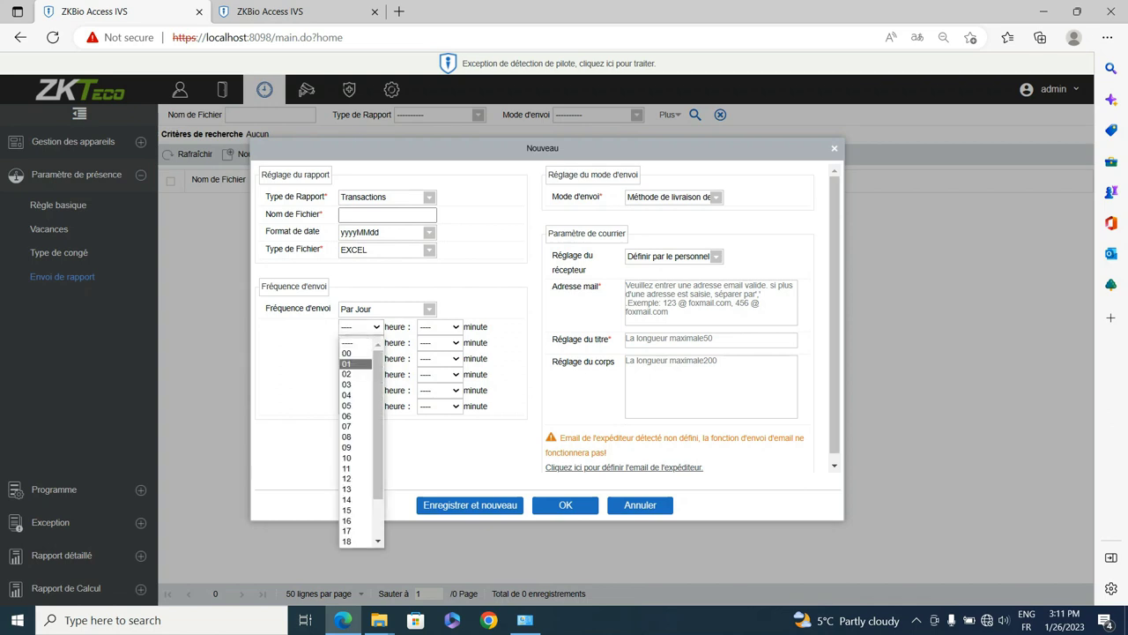
{"action": "left_click", "coordinate": [357, 343]}
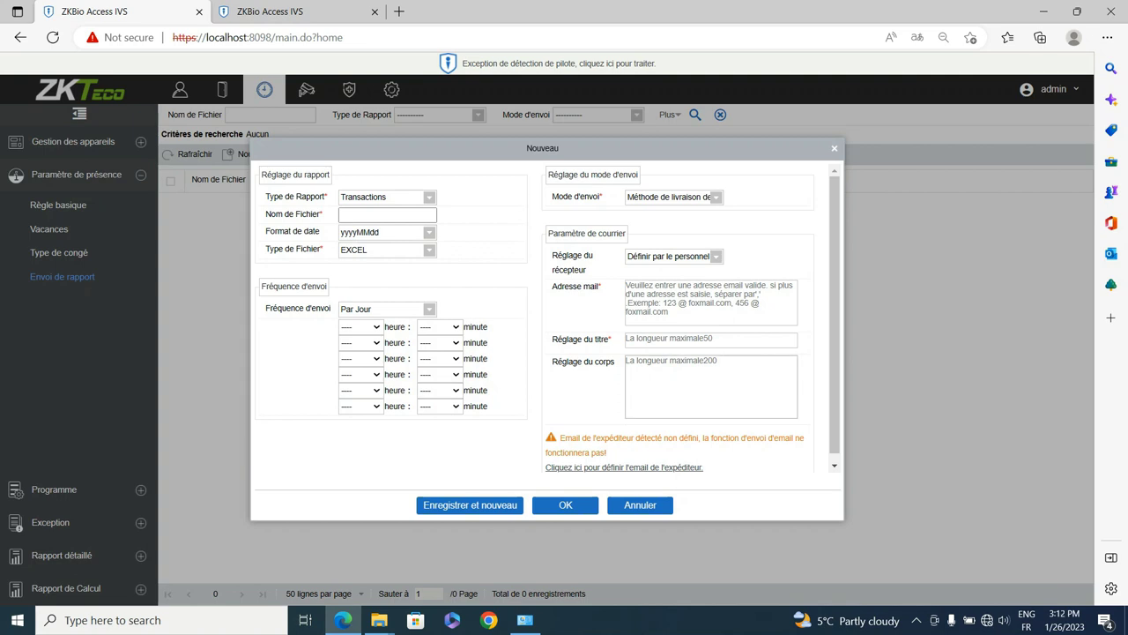
{"action": "scroll", "coordinate": [623, 463], "scroll_direction": "down", "scroll_amount": 1}
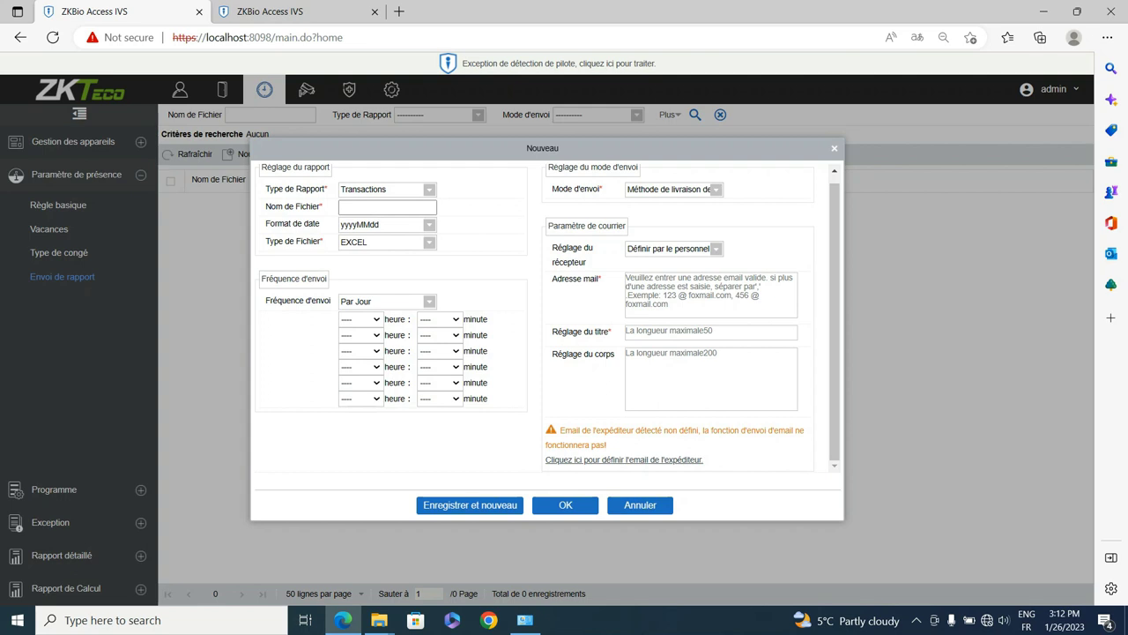
{"action": "left_click", "coordinate": [834, 148]}
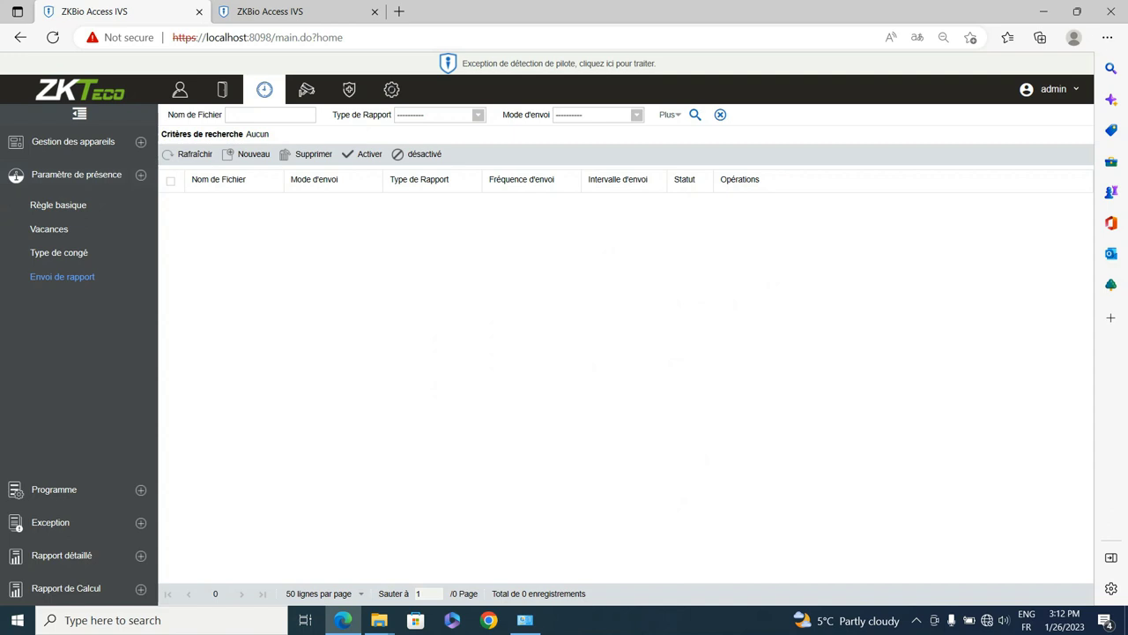
{"action": "left_click", "coordinate": [76, 173]}
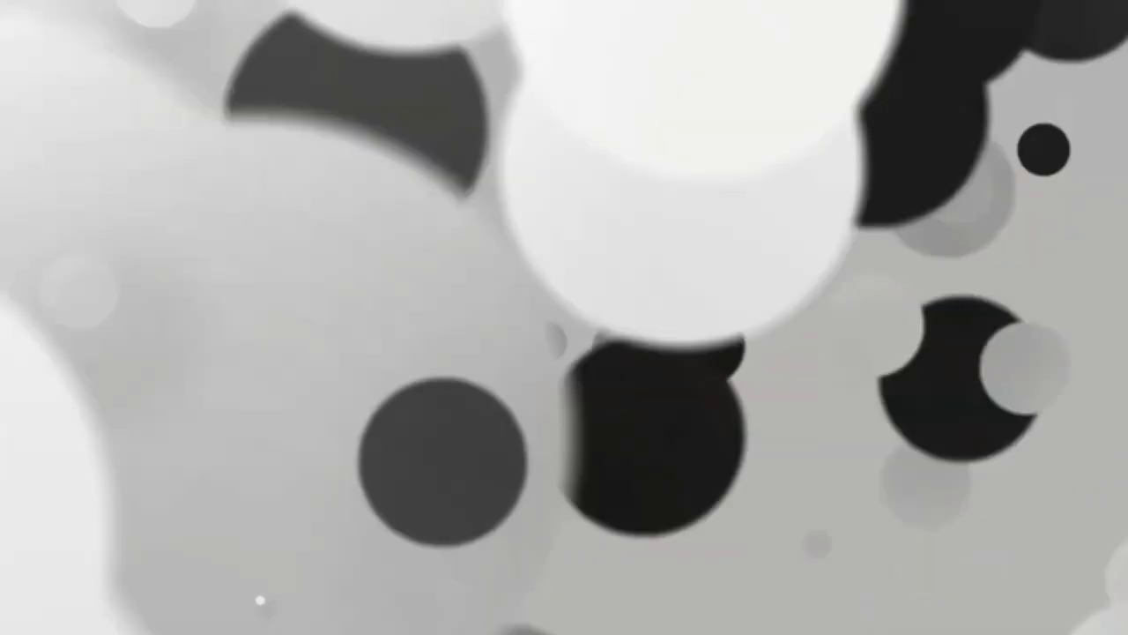